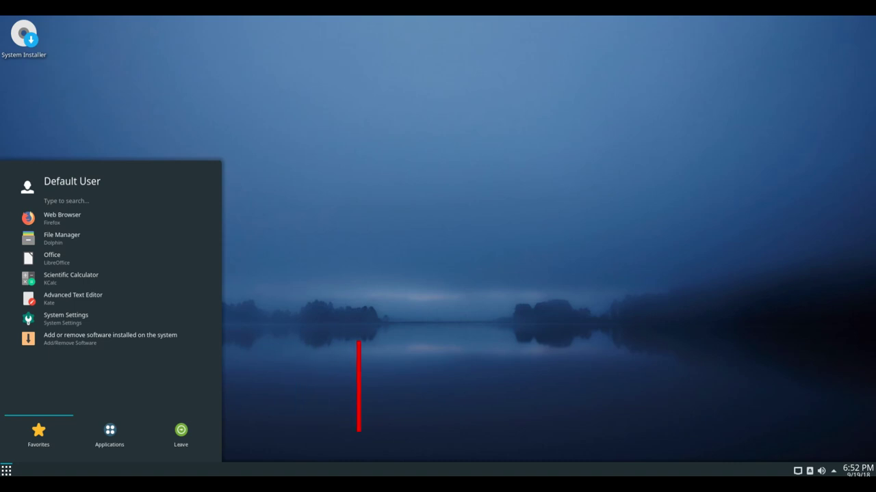
Open the Dolphin file manager and bring up its About Dolphin information
{"action": "left_click", "coordinate": [65, 238]}
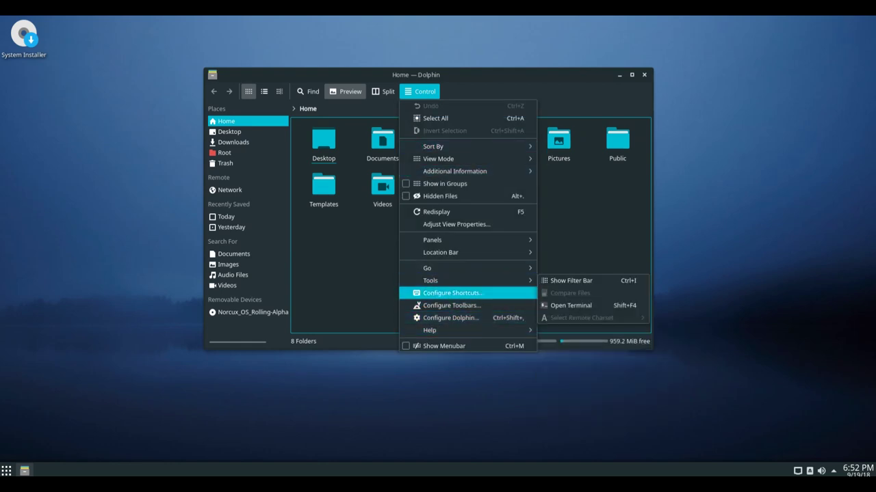
{"action": "mouse_move", "coordinate": [451, 240]}
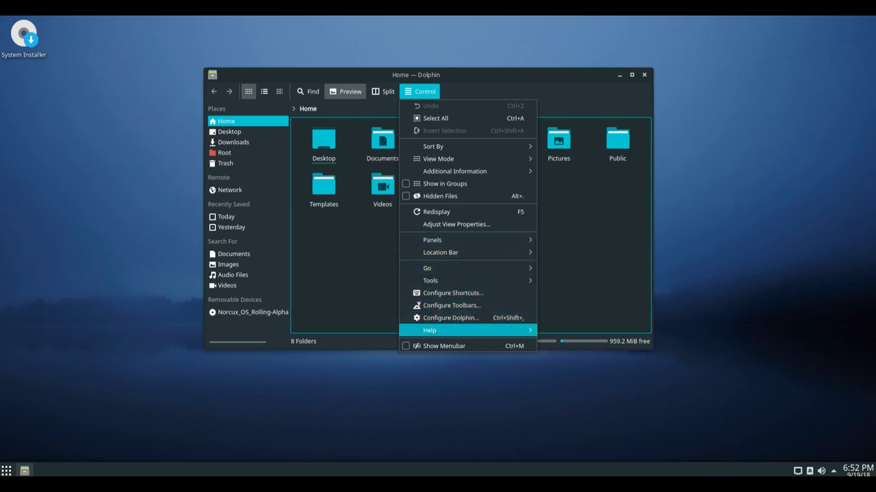
{"action": "mouse_move", "coordinate": [458, 331]}
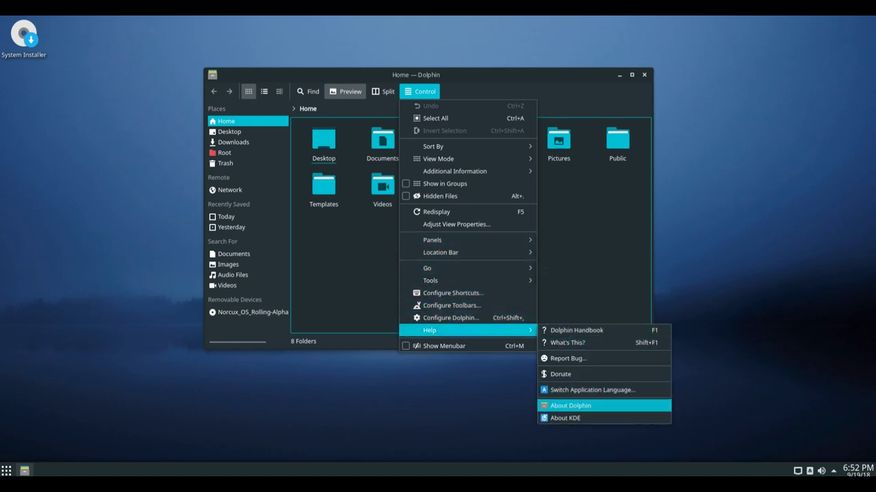
{"action": "left_click", "coordinate": [570, 406]}
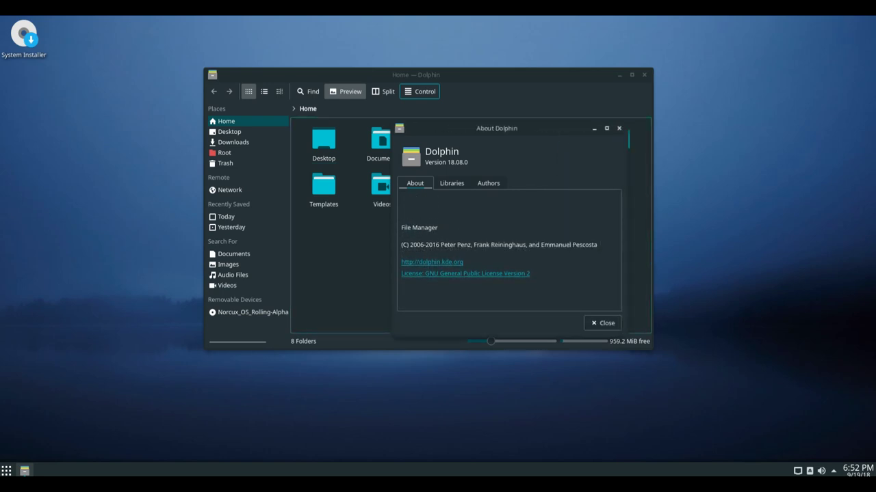
Examine the libraries and the full list of authors in the About Dolphin dialog, and close it
{"action": "left_click", "coordinate": [451, 184]}
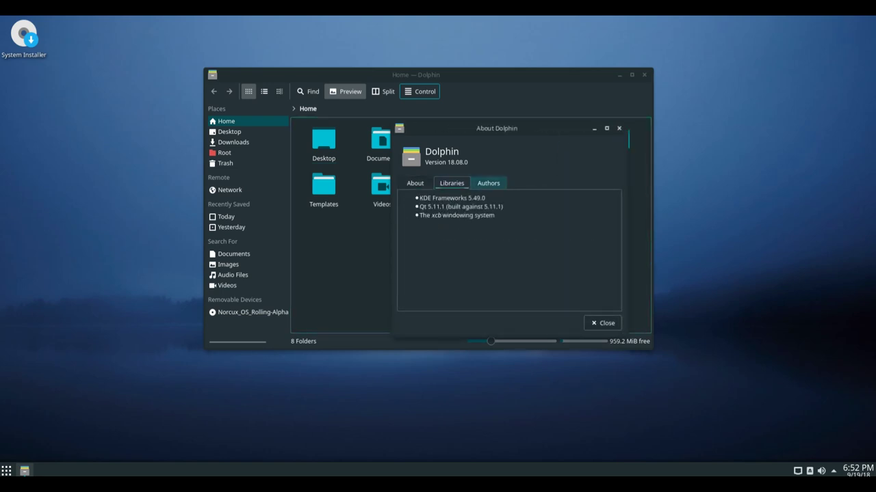
{"action": "left_click", "coordinate": [488, 183]}
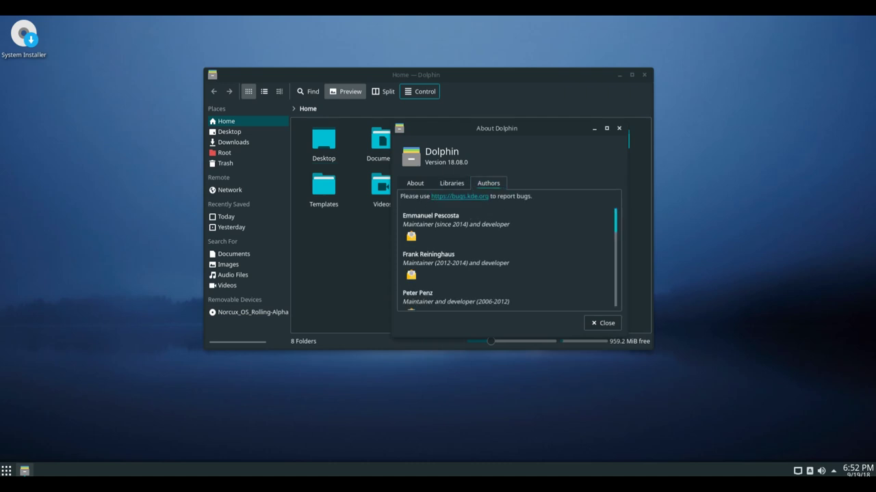
{"action": "scroll", "coordinate": [506, 257], "scroll_direction": "down", "scroll_amount": 3}
{"action": "scroll", "coordinate": [506, 256], "scroll_direction": "down", "scroll_amount": 3}
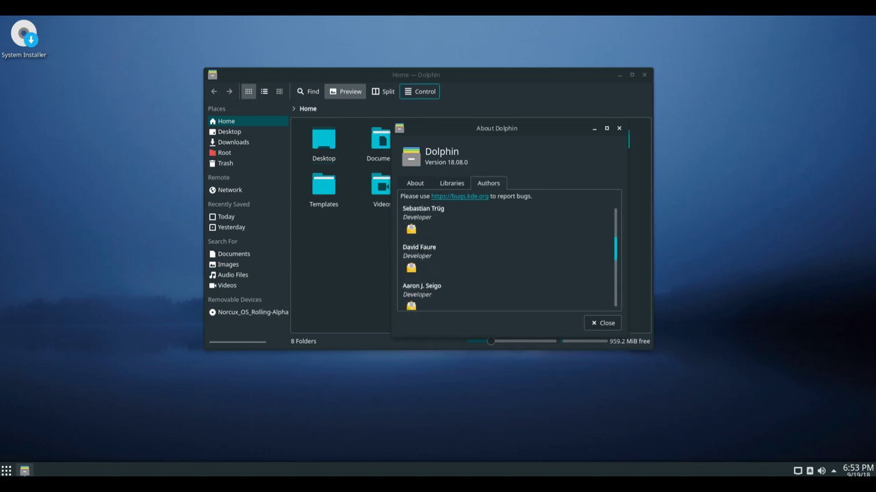
{"action": "scroll", "coordinate": [507, 257], "scroll_direction": "down", "scroll_amount": 3}
{"action": "scroll", "coordinate": [506, 256], "scroll_direction": "down", "scroll_amount": 3}
{"action": "scroll", "coordinate": [506, 256], "scroll_direction": "down", "scroll_amount": 2}
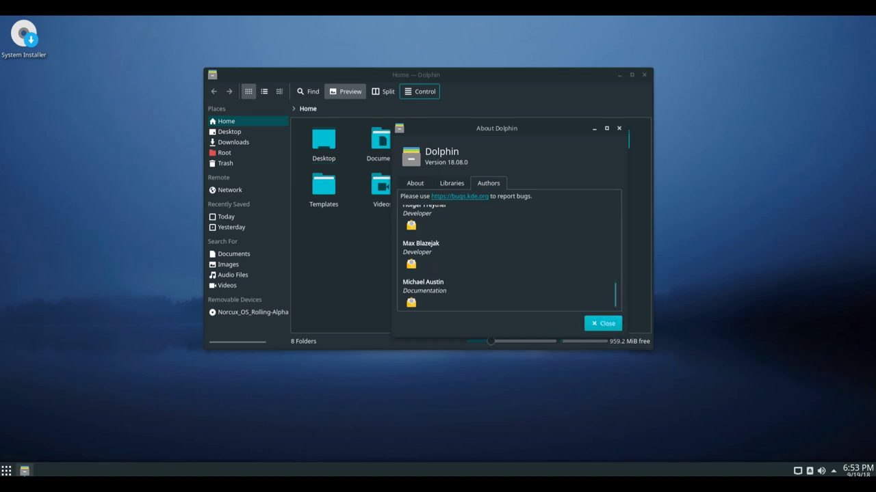
{"action": "left_click", "coordinate": [602, 323]}
Enlarge the folder icons in the Home folder to 80 pixels and quit the file manager
{"action": "left_click_drag", "start_coordinate": [490, 341], "coordinate": [495, 340]}
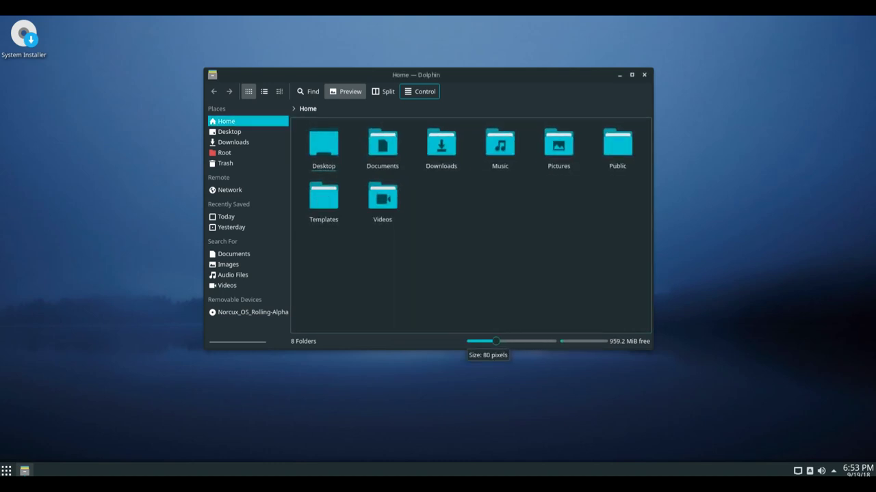
{"action": "key", "text": "ctrl+q"}
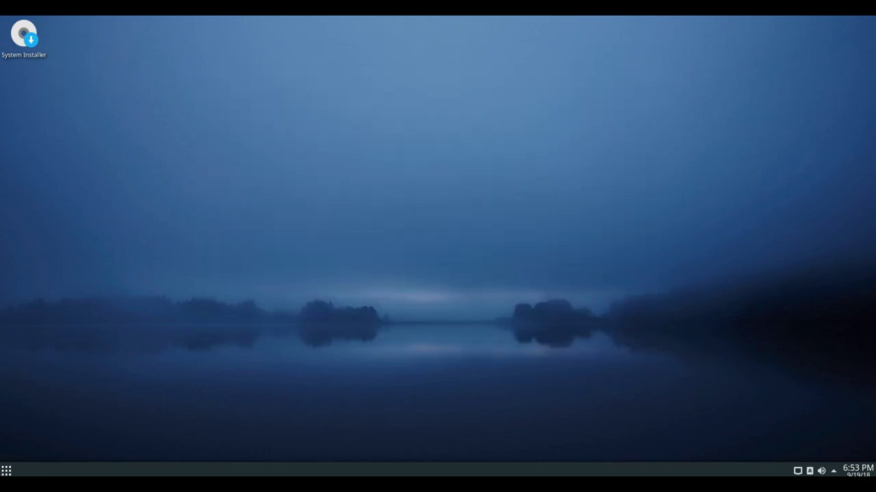
Open System Settings, look over the installed icon themes and return to the settings overview
{"action": "key", "text": "super"}
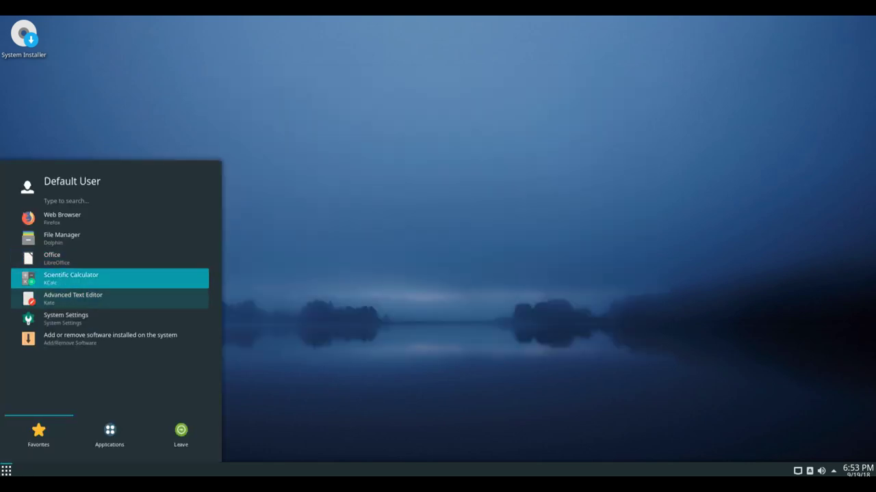
{"action": "left_click", "coordinate": [66, 318]}
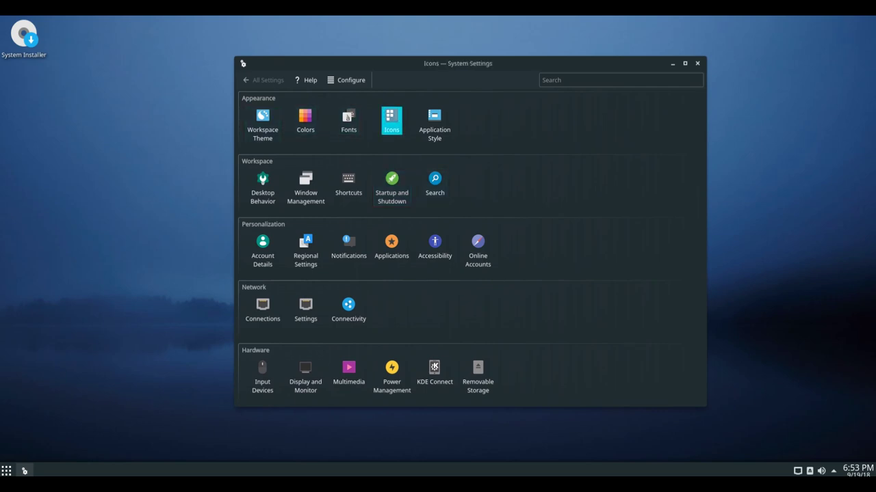
{"action": "key", "text": "Return"}
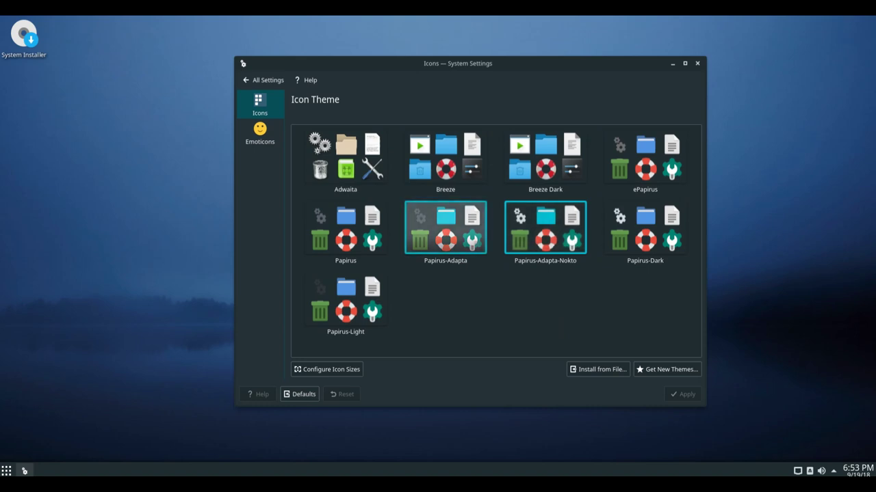
{"action": "left_click", "coordinate": [263, 80]}
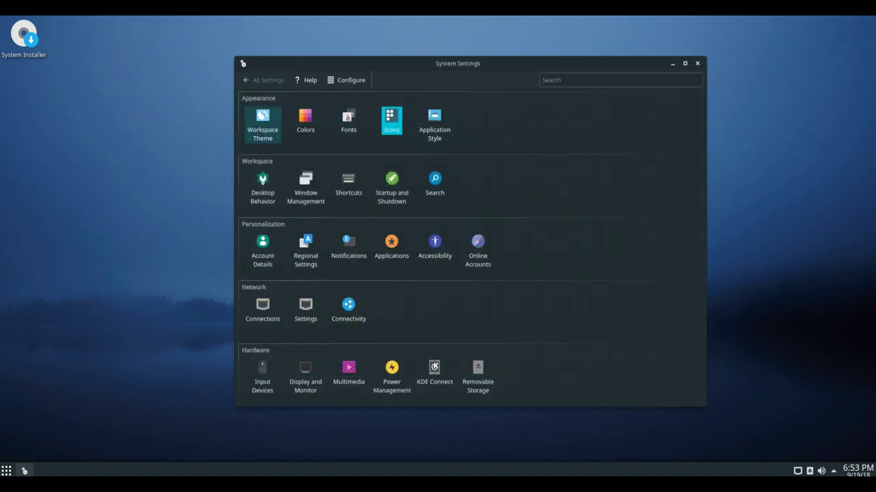
View the Look And Feel options of the Workspace Theme settings and quit System Settings
{"action": "left_click", "coordinate": [263, 124]}
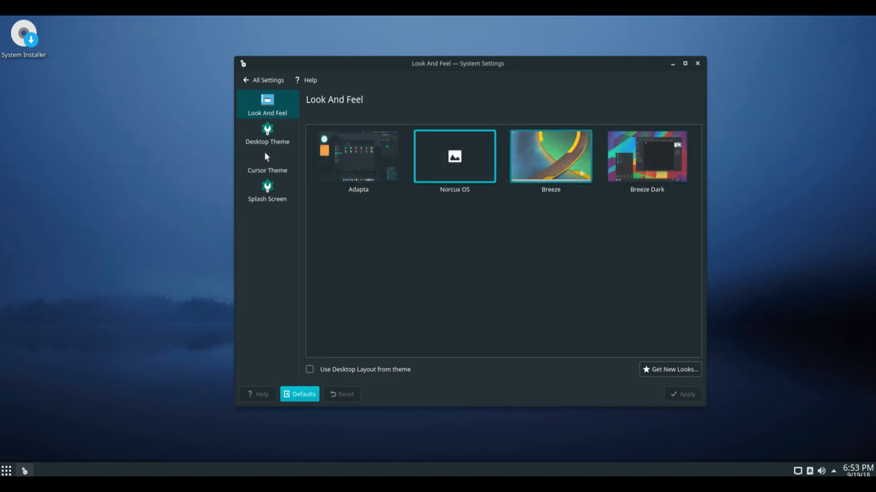
{"action": "left_click", "coordinate": [263, 80]}
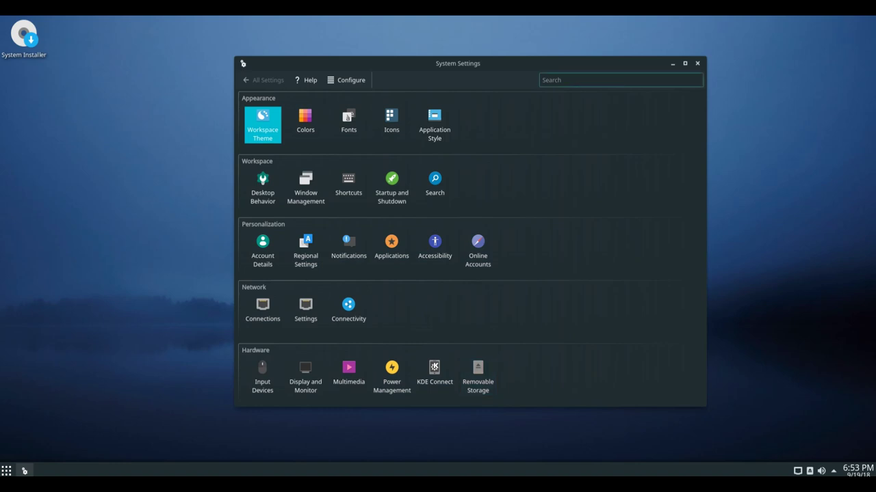
{"action": "key", "text": "ctrl+q"}
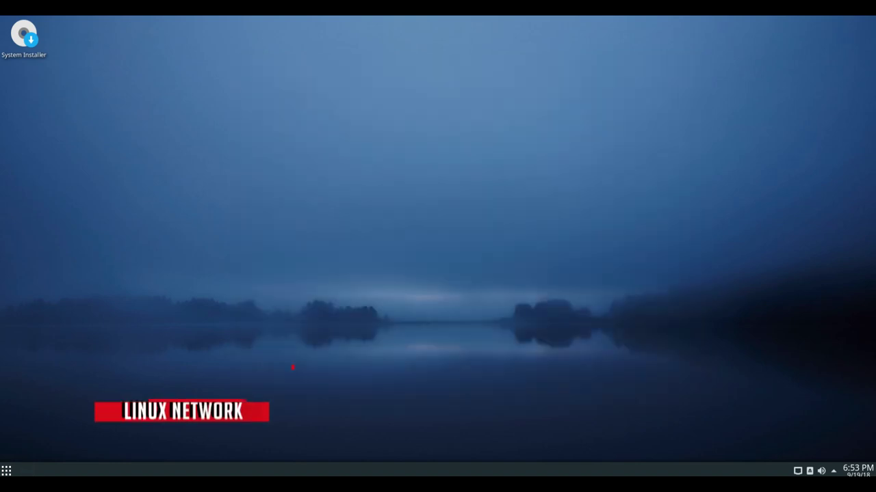
Open the application launcher's full list and look through the Development category
{"action": "key", "text": "alt+F1"}
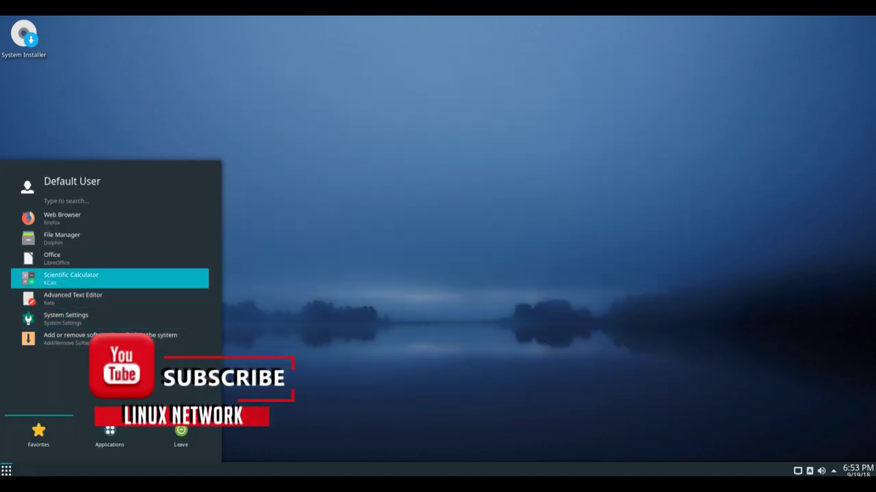
{"action": "left_click", "coordinate": [110, 435]}
{"action": "key", "text": "Right"}
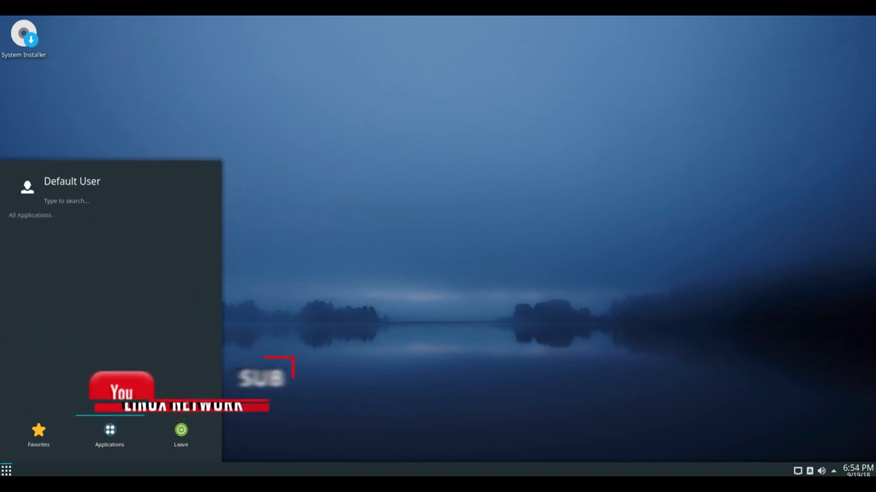
{"action": "key", "text": "Down"}
{"action": "key", "text": "Down"}
{"action": "key", "text": "Down"}
{"action": "key", "text": "Down"}
{"action": "key", "text": "Down"}
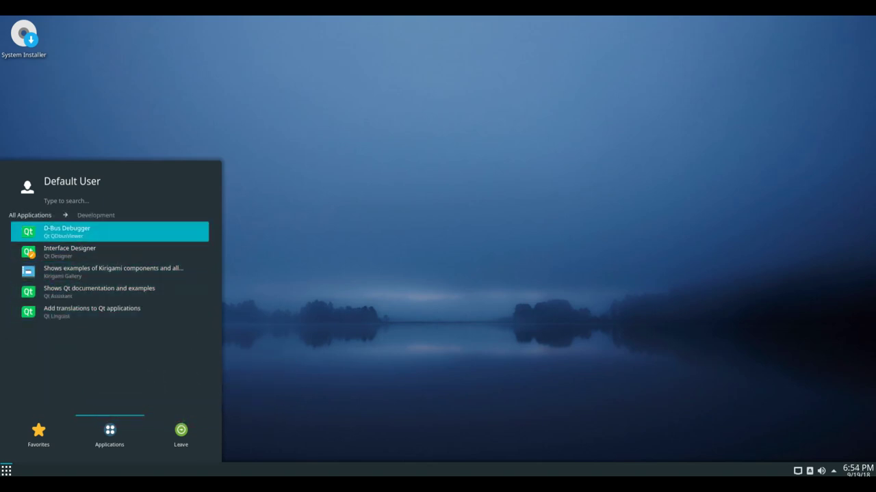
Look through the applications in the Education category of the launcher
{"action": "key", "text": "Left"}
{"action": "key", "text": "Down"}
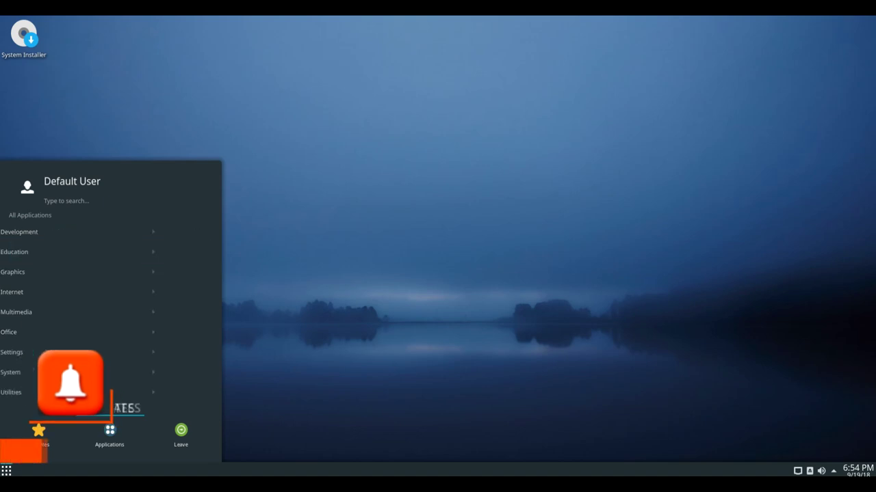
{"action": "key", "text": "Right"}
{"action": "key", "text": "Down"}
{"action": "key", "text": "Down"}
{"action": "key", "text": "Down"}
Look through the Graphics category, from the document viewer down to the image viewer
{"action": "key", "text": "Left"}
{"action": "key", "text": "Down"}
{"action": "key", "text": "Down"}
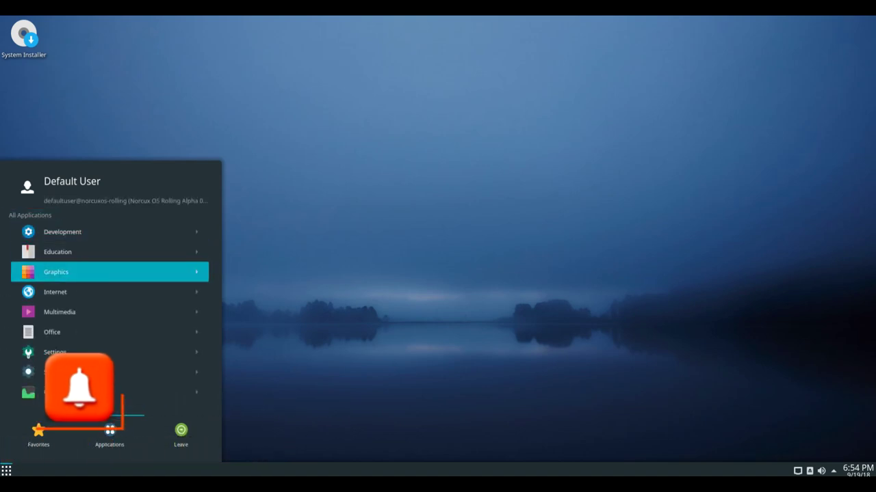
{"action": "key", "text": "Right"}
{"action": "key", "text": "Down"}
{"action": "key", "text": "Up"}
{"action": "key", "text": "Down"}
{"action": "key", "text": "Down"}
{"action": "key", "text": "Down"}
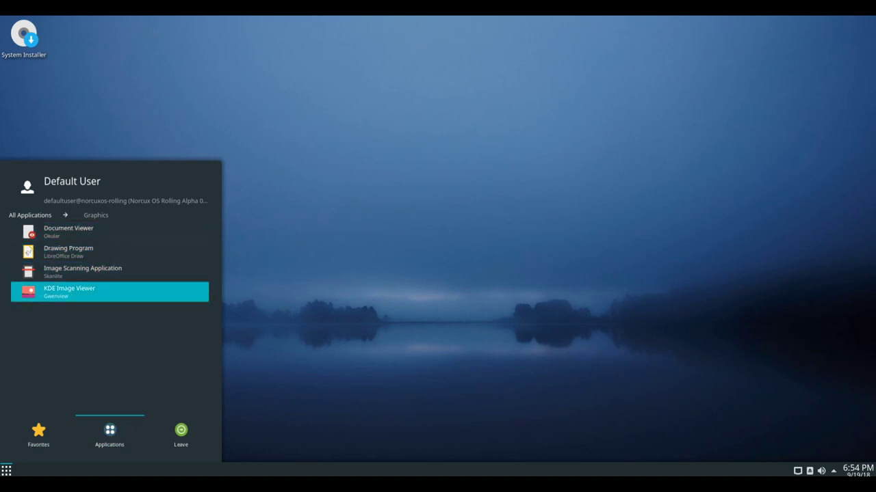
{"action": "key", "text": "Down"}
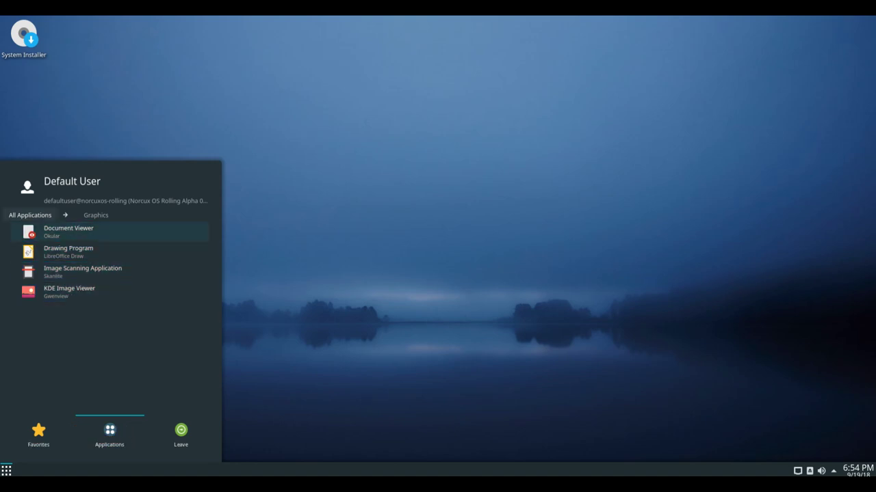
Show the applications in the Internet category of the launcher
{"action": "key", "text": "Left"}
{"action": "key", "text": "Down"}
{"action": "key", "text": "Down"}
{"action": "key", "text": "Down"}
{"action": "key", "text": "Right"}
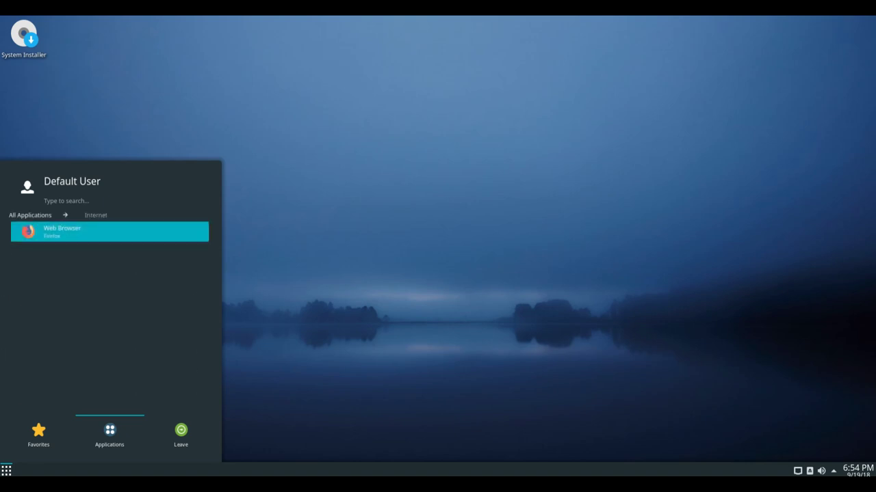
Look through the applications in the Multimedia category of the launcher
{"action": "key", "text": "Left"}
{"action": "key", "text": "Down"}
{"action": "key", "text": "Down"}
{"action": "key", "text": "Down"}
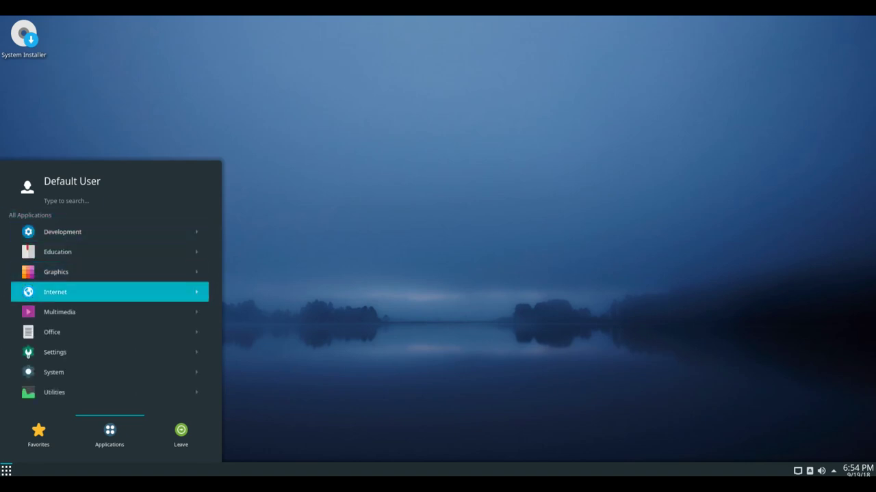
{"action": "key", "text": "Down"}
{"action": "key", "text": "Right"}
{"action": "key", "text": "Up"}
{"action": "key", "text": "Down"}
Look through all the applications in the Office category of the launcher
{"action": "key", "text": "Left"}
{"action": "key", "text": "Down"}
{"action": "key", "text": "Down"}
{"action": "key", "text": "Down"}
{"action": "key", "text": "Down"}
{"action": "key", "text": "Down"}
{"action": "key", "text": "Right"}
{"action": "key", "text": "Up"}
{"action": "key", "text": "Up"}
{"action": "key", "text": "Up"}
{"action": "key", "text": "Up"}
{"action": "key", "text": "Down"}
{"action": "key", "text": "Down"}
{"action": "key", "text": "Down"}
{"action": "key", "text": "Down"}
{"action": "key", "text": "Down"}
{"action": "key", "text": "Up"}
{"action": "key", "text": "Up"}
{"action": "key", "text": "Up"}
{"action": "key", "text": "Up"}
{"action": "key", "text": "Up"}
{"action": "key", "text": "Up"}
{"action": "key", "text": "Up"}
Look through the Settings category, from the software tools down to System Settings
{"action": "key", "text": "Return"}
{"action": "key", "text": "Down"}
{"action": "key", "text": "Down"}
{"action": "key", "text": "Down"}
{"action": "key", "text": "Down"}
{"action": "key", "text": "Down"}
{"action": "key", "text": "Down"}
{"action": "key", "text": "Right"}
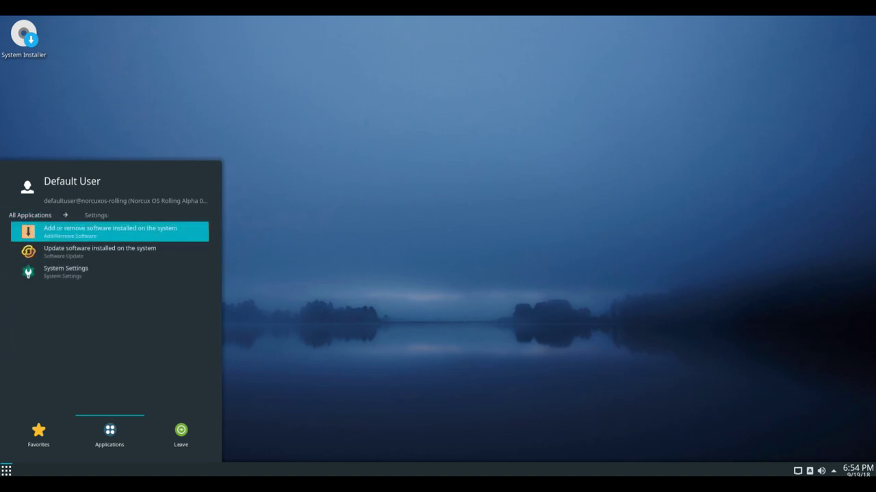
{"action": "key", "text": "Down"}
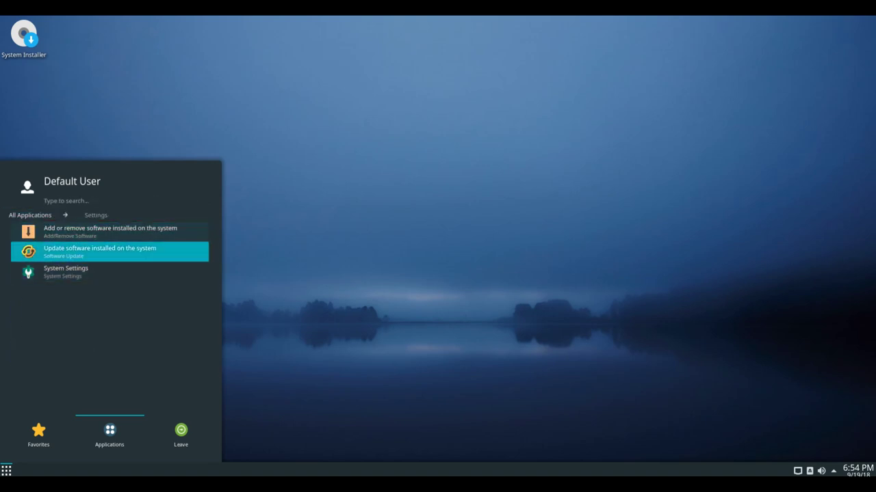
{"action": "key", "text": "Down"}
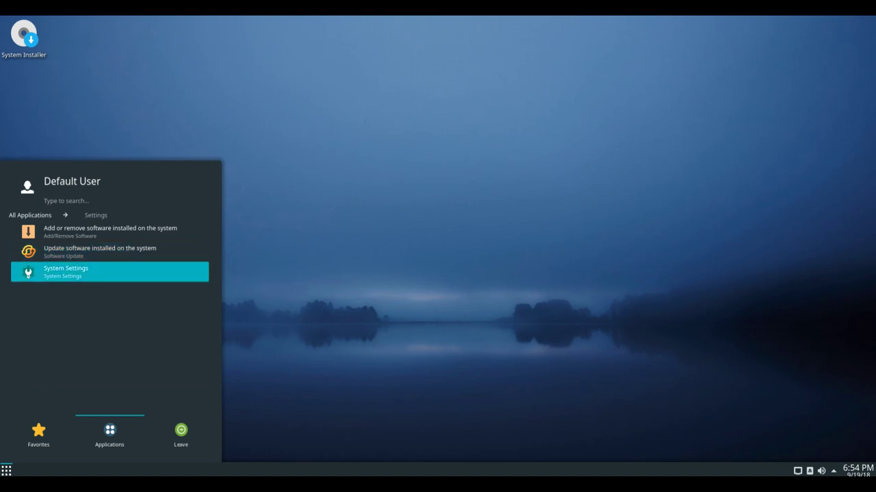
Look through all the applications in the Utilities category of the launcher
{"action": "key", "text": "Left"}
{"action": "key", "text": "Down"}
{"action": "key", "text": "Down"}
{"action": "key", "text": "Down"}
{"action": "key", "text": "Down"}
{"action": "key", "text": "Down"}
{"action": "key", "text": "Down"}
{"action": "key", "text": "Down"}
{"action": "key", "text": "Down"}
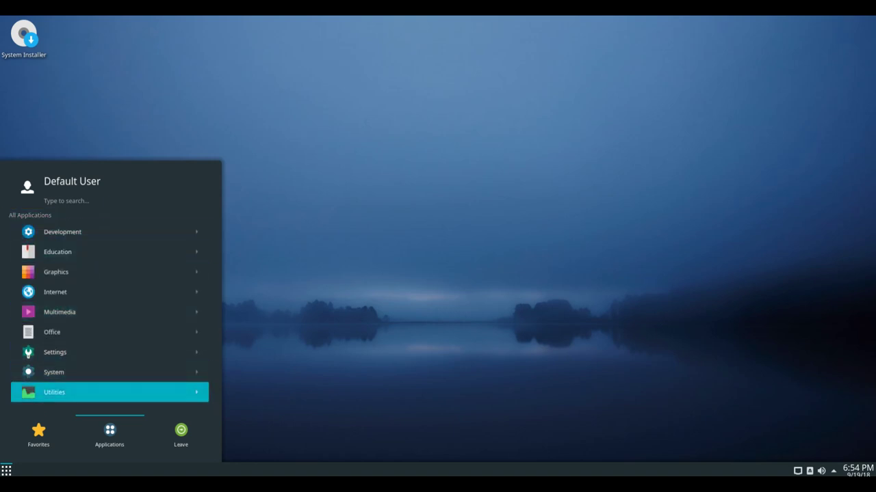
{"action": "key", "text": "Right"}
{"action": "key", "text": "Down"}
{"action": "key", "text": "Down"}
{"action": "key", "text": "Down"}
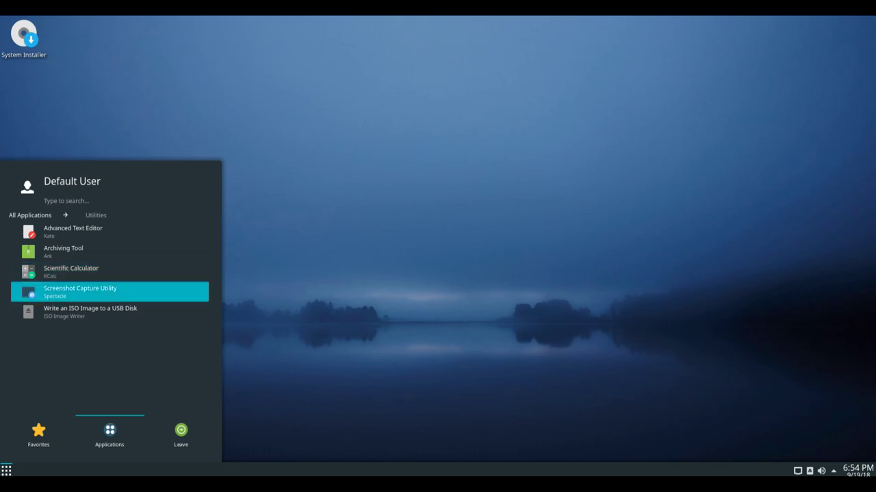
{"action": "key", "text": "Down"}
{"action": "key", "text": "Up"}
{"action": "key", "text": "Up"}
{"action": "key", "text": "Up"}
{"action": "key", "text": "Up"}
Go back to the category list, move to System and close the application launcher
{"action": "key", "text": "Left"}
{"action": "key", "text": "Down"}
{"action": "key", "text": "Down"}
{"action": "key", "text": "Down"}
{"action": "key", "text": "Down"}
{"action": "key", "text": "Down"}
{"action": "key", "text": "Down"}
{"action": "key", "text": "Down"}
{"action": "key", "text": "Down"}
{"action": "key", "text": "Up"}
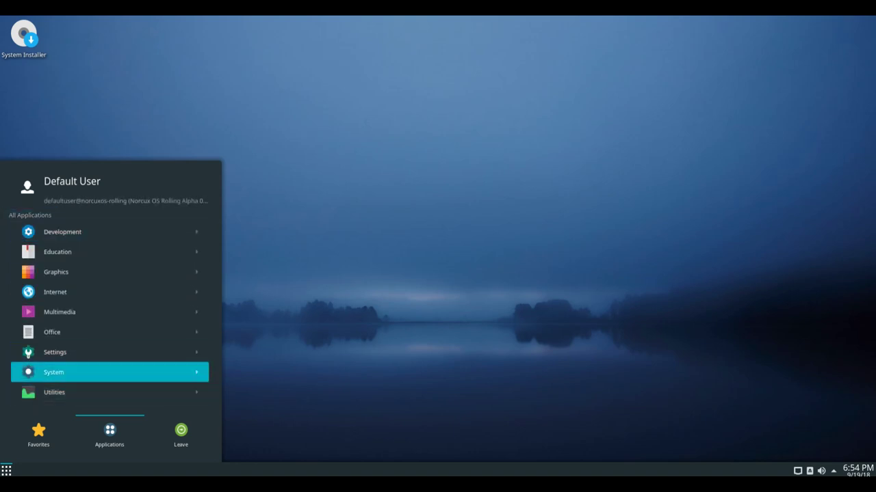
{"action": "key", "text": "Escape"}
Open the desktop folder settings and look through the whole gallery of available wallpapers, returning to its beginning
{"action": "key", "text": "Menu"}
{"action": "key", "text": "Down"}
{"action": "key", "text": "Up"}
{"action": "key", "text": "Return"}
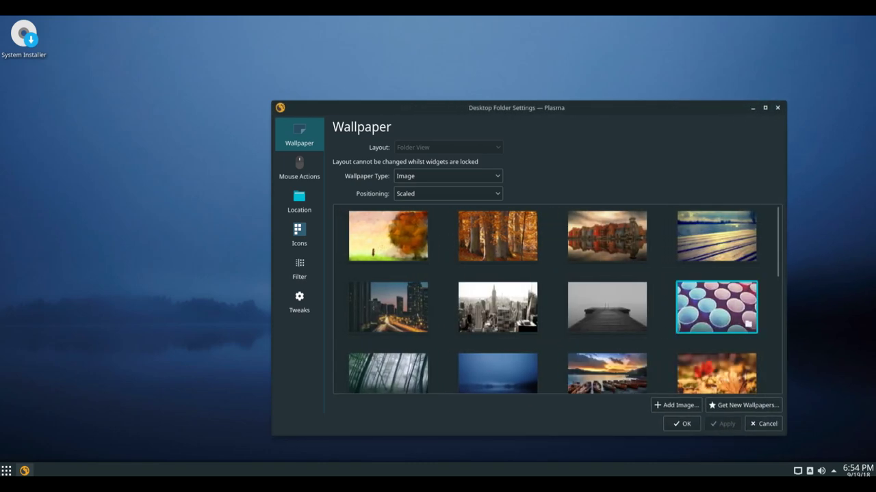
{"action": "scroll", "coordinate": [564, 299], "scroll_direction": "down", "scroll_amount": 4}
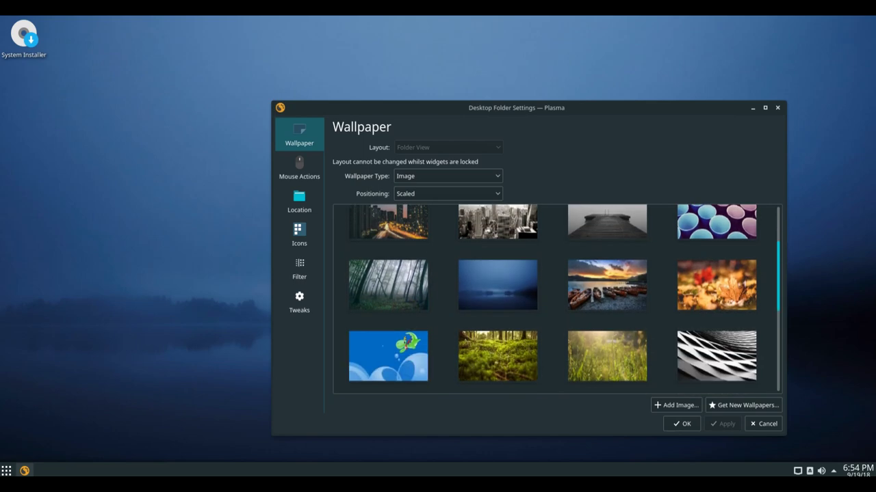
{"action": "scroll", "coordinate": [556, 299], "scroll_direction": "down", "scroll_amount": 3}
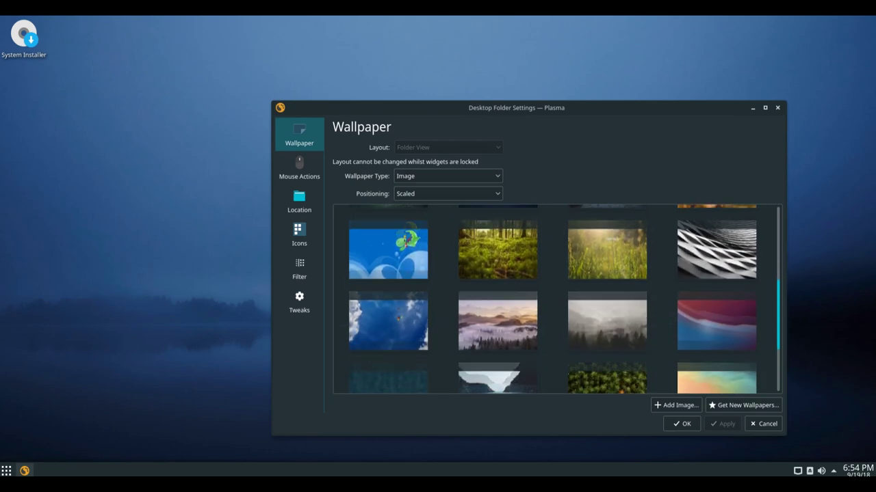
{"action": "scroll", "coordinate": [556, 298], "scroll_direction": "down", "scroll_amount": 1}
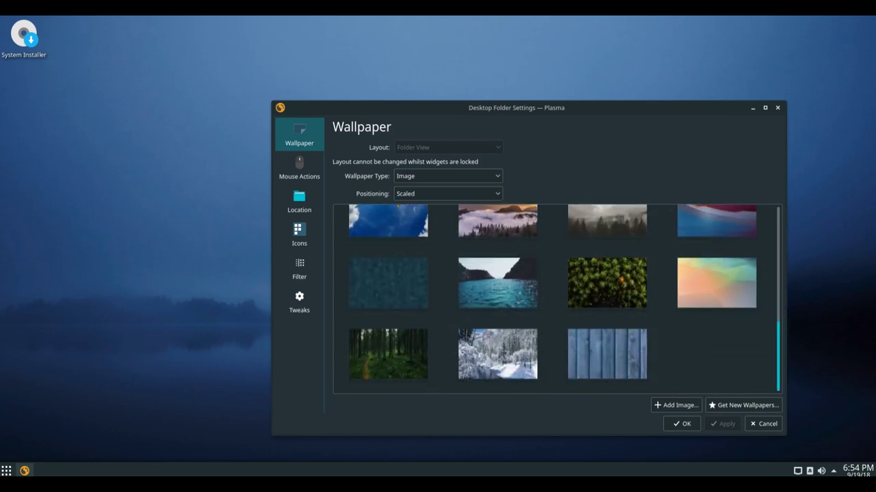
{"action": "scroll", "coordinate": [556, 299], "scroll_direction": "up", "scroll_amount": 15}
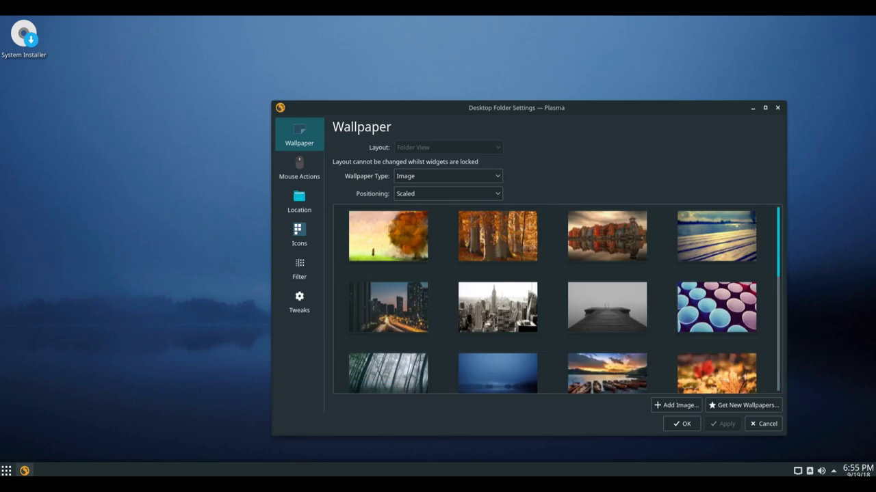
Look through the Mouse Actions, Location, Icons and Tweaks pages of the desktop settings and close them without changes
{"action": "left_click", "coordinate": [299, 168]}
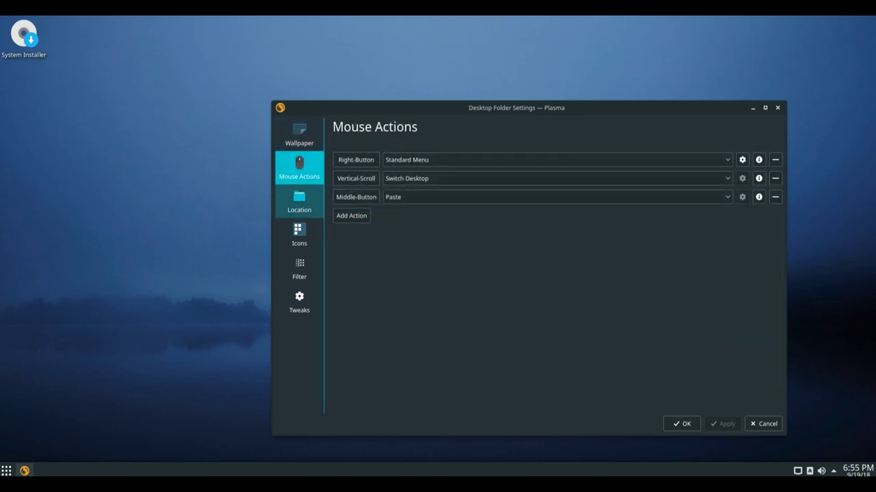
{"action": "left_click", "coordinate": [298, 202]}
{"action": "left_click", "coordinate": [299, 234]}
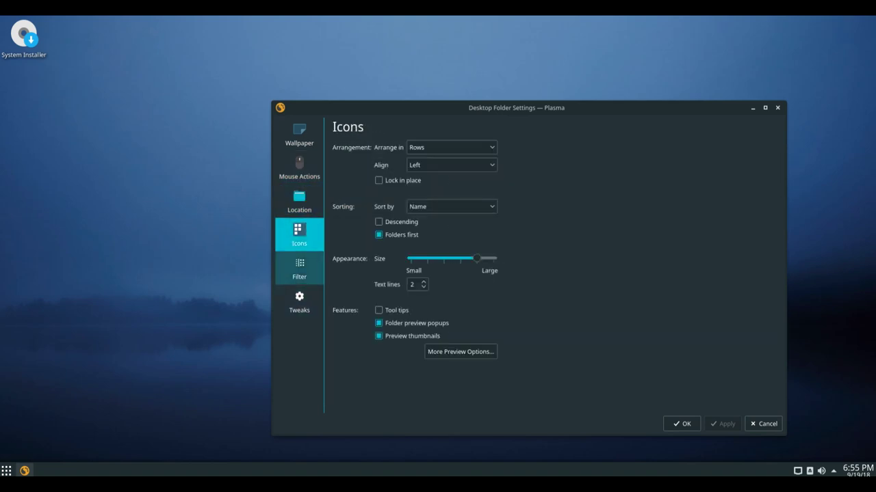
{"action": "left_click", "coordinate": [299, 301]}
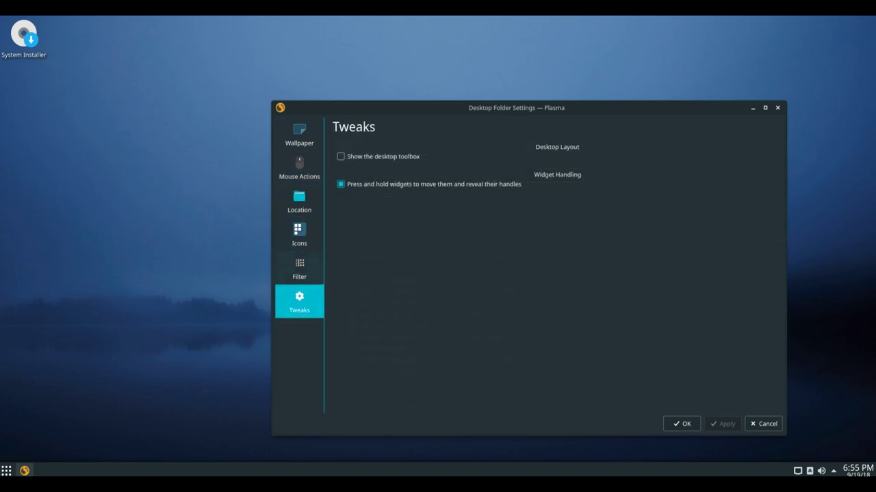
{"action": "key", "text": "Escape"}
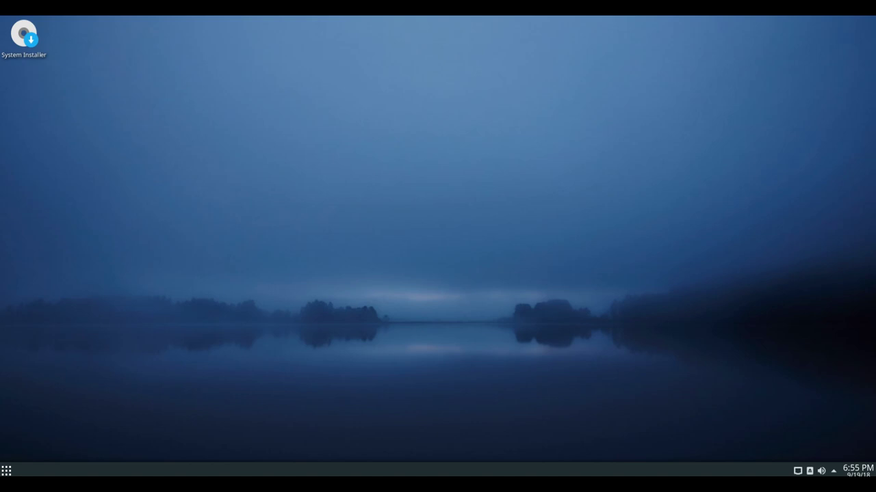
Search the application launcher for "ko", launch the Konsole terminal and enlarge its window
{"action": "key", "text": "super"}
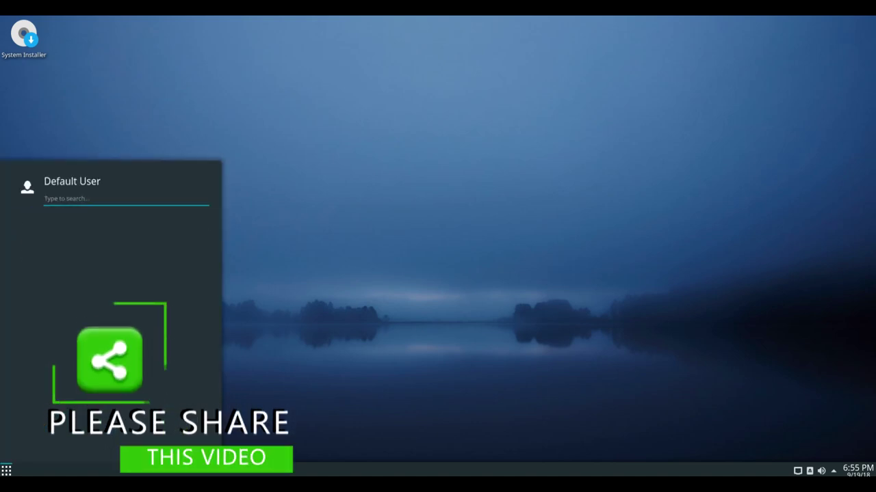
{"action": "type", "text": "ko"}
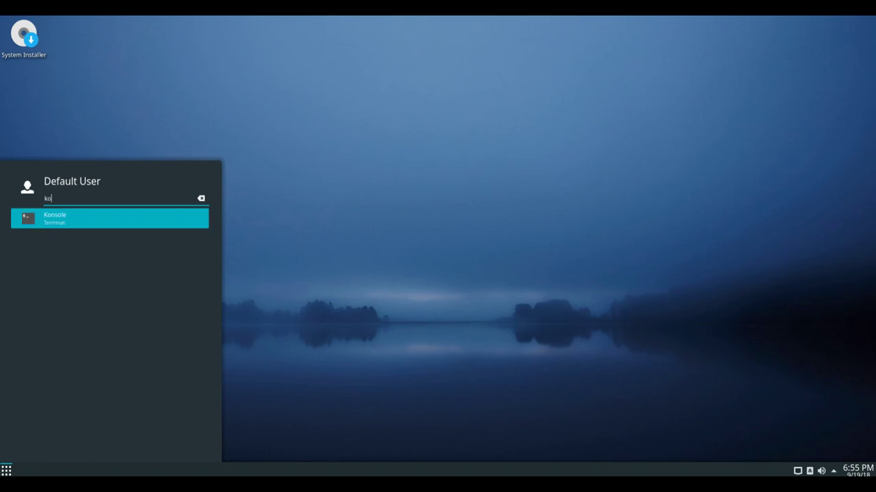
{"action": "key", "text": "Return"}
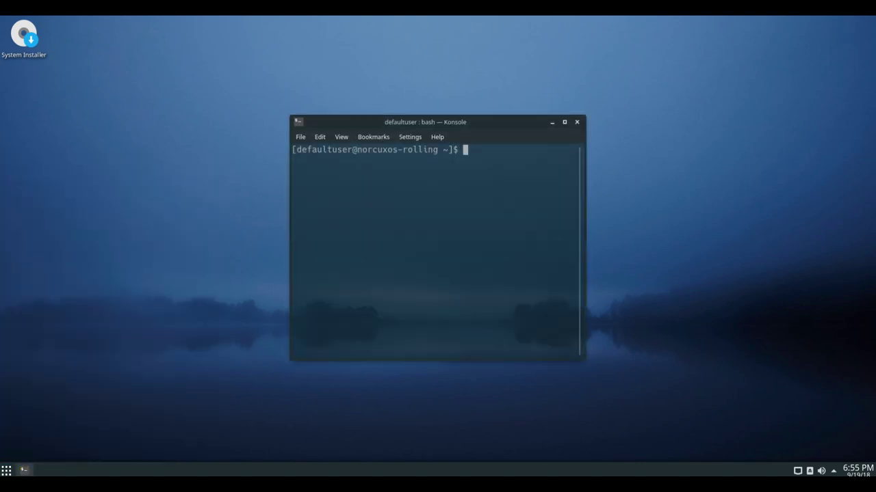
{"action": "left_click_drag", "start_coordinate": [585, 360], "coordinate": [739, 378]}
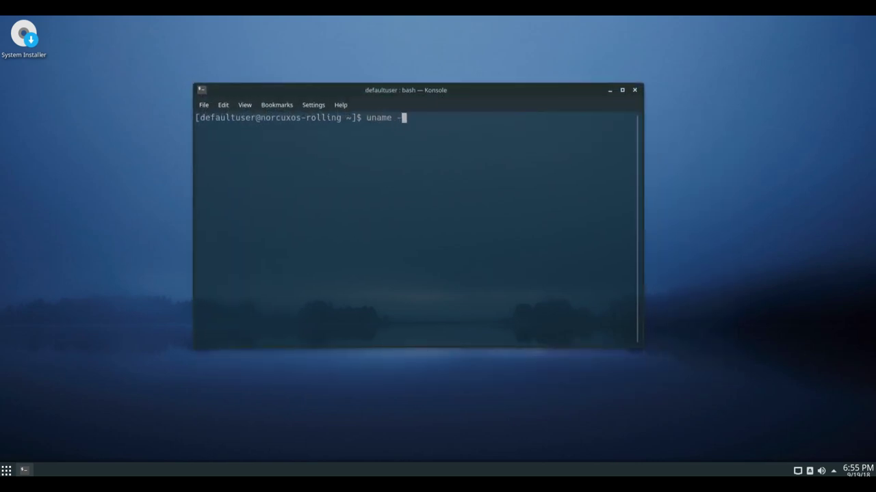
Run uname -a and uname -r in the terminal and highlight the kernel release in the output
{"action": "type", "text": "a"}
{"action": "key", "text": "Return"}
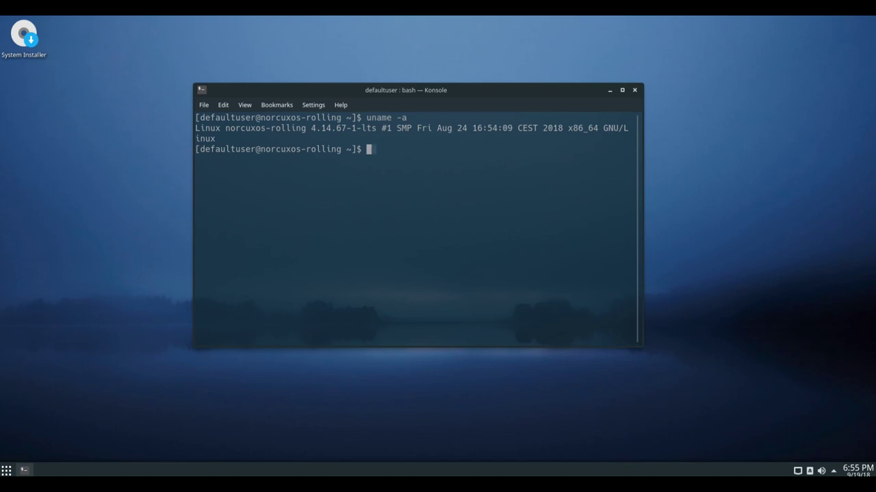
{"action": "key", "text": "Return"}
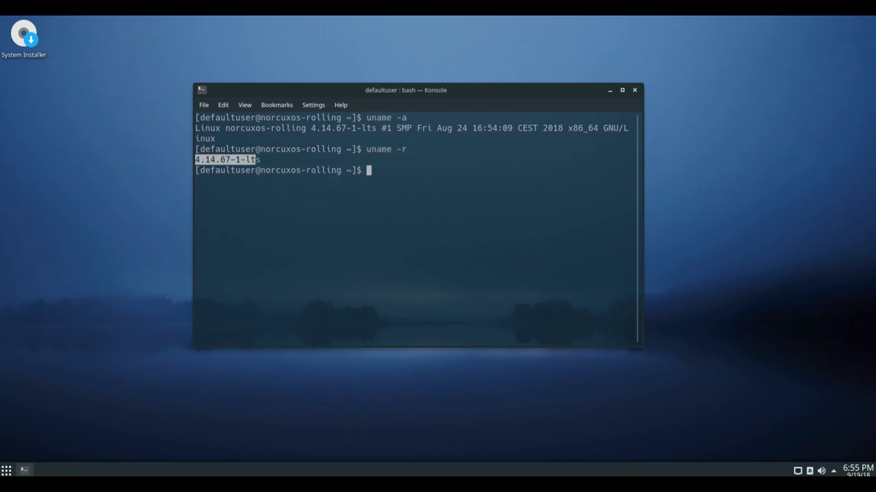
{"action": "left_click_drag", "start_coordinate": [206, 159], "coordinate": [265, 160]}
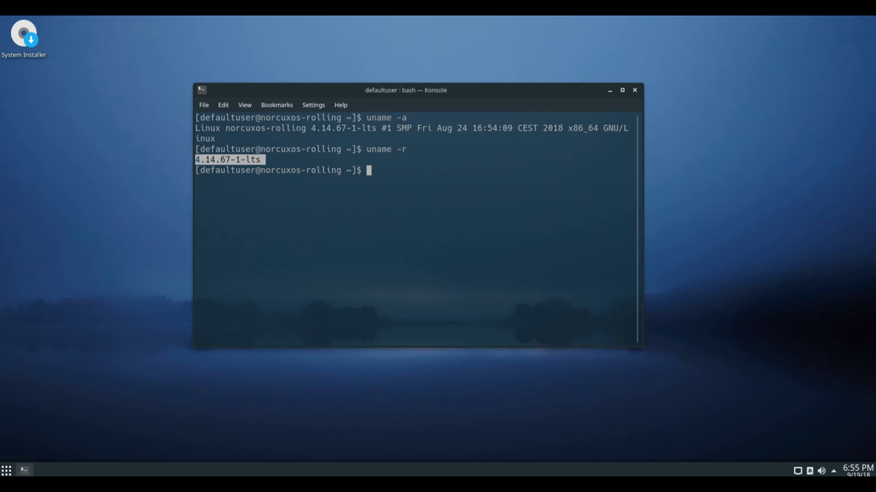